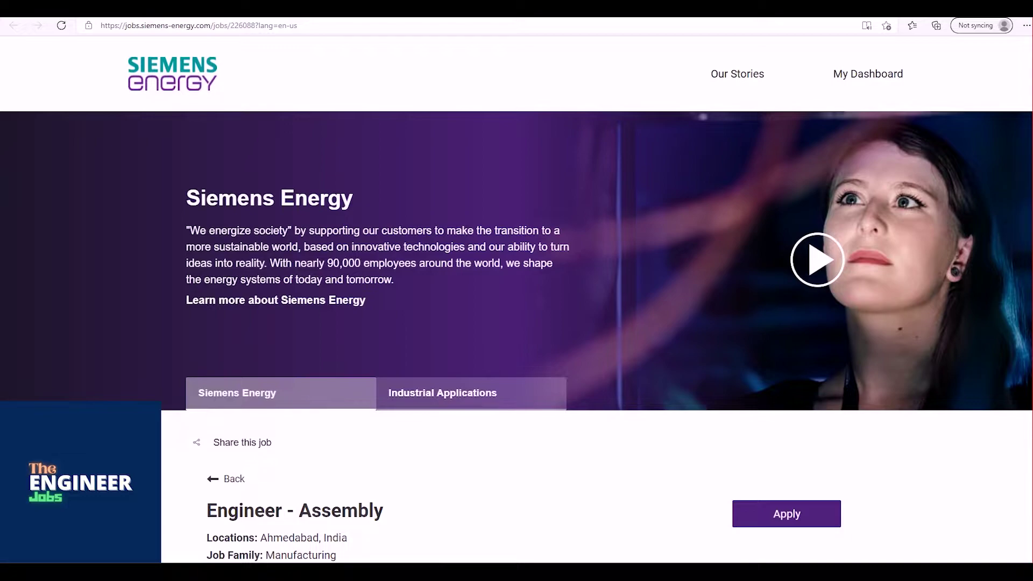
scroll(517, 302, "down", 1)
scroll(517, 303, "down", 1)
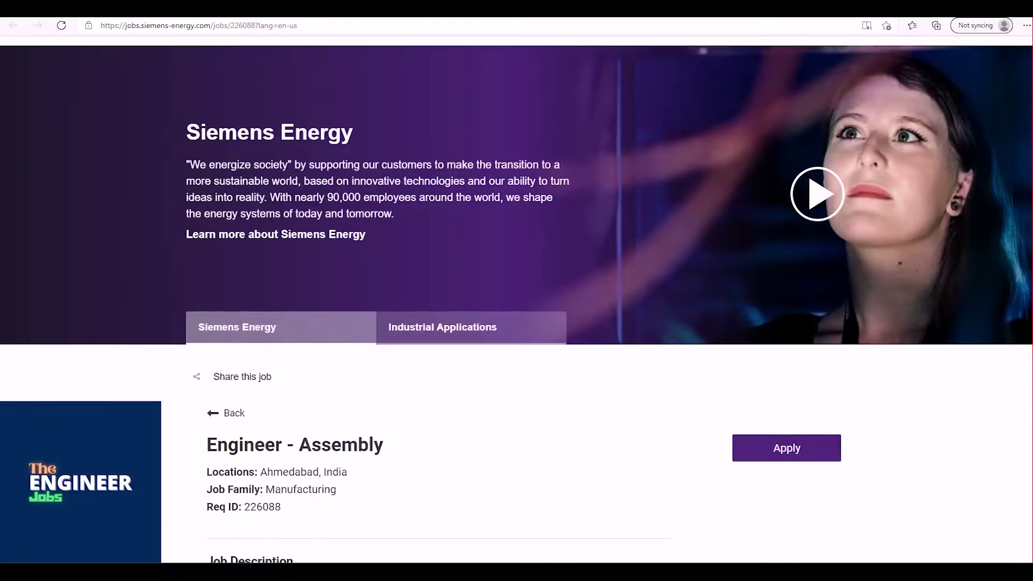
scroll(516, 303, "down", 1)
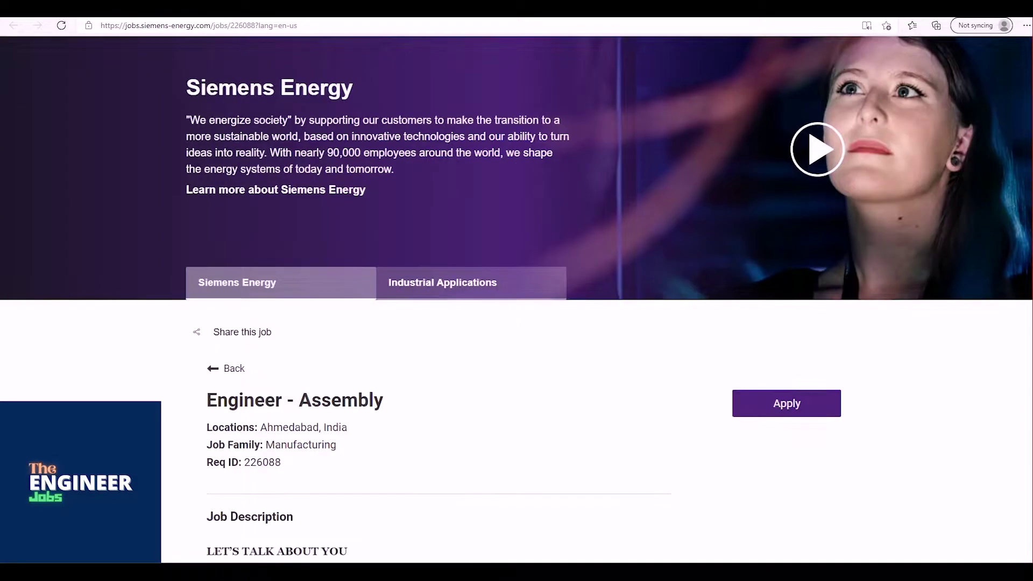
scroll(517, 303, "down", 1)
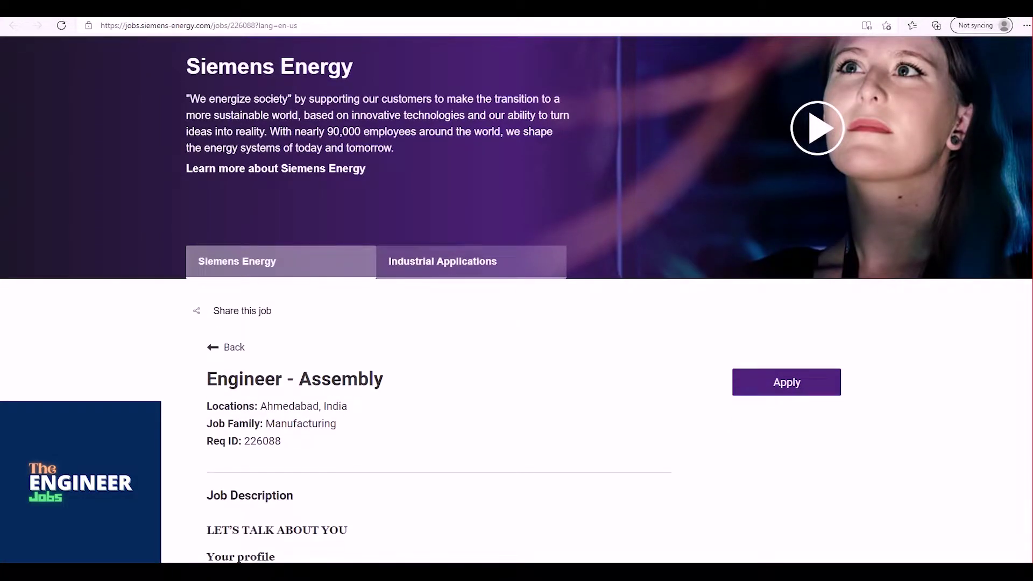
scroll(517, 301, "down", 1)
scroll(517, 302, "down", 1)
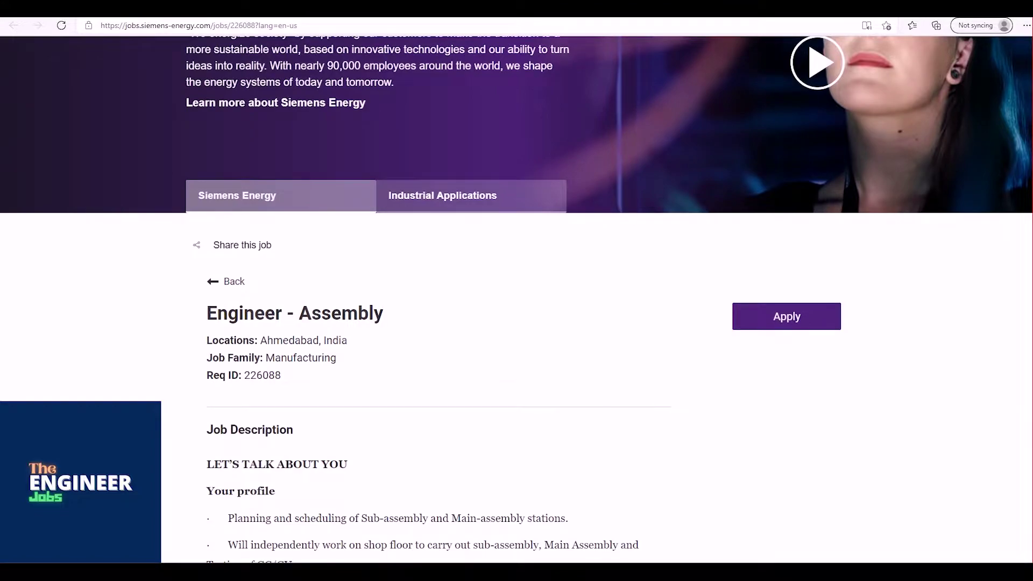
scroll(517, 303, "down", 1)
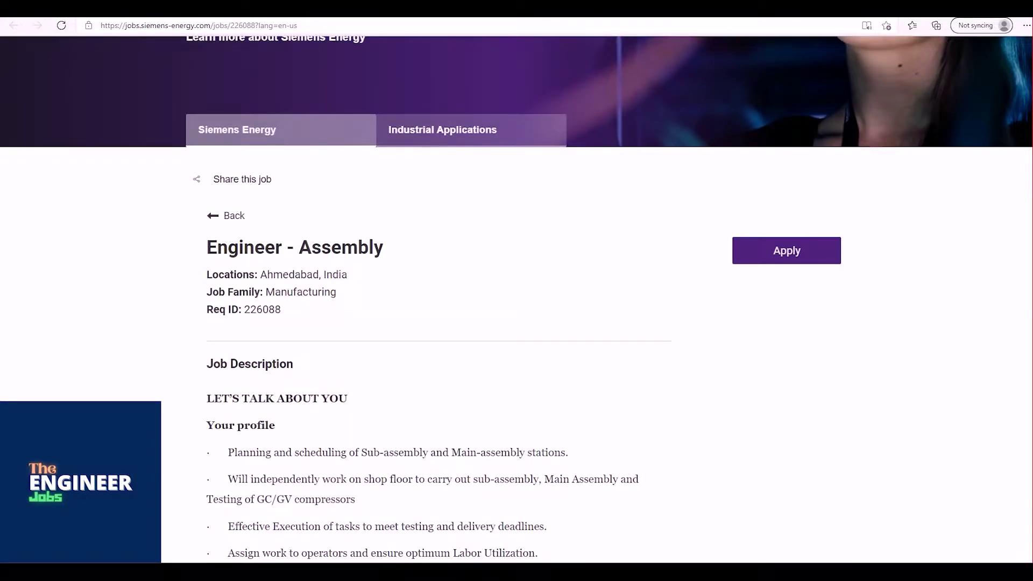
scroll(517, 301, "down", 1)
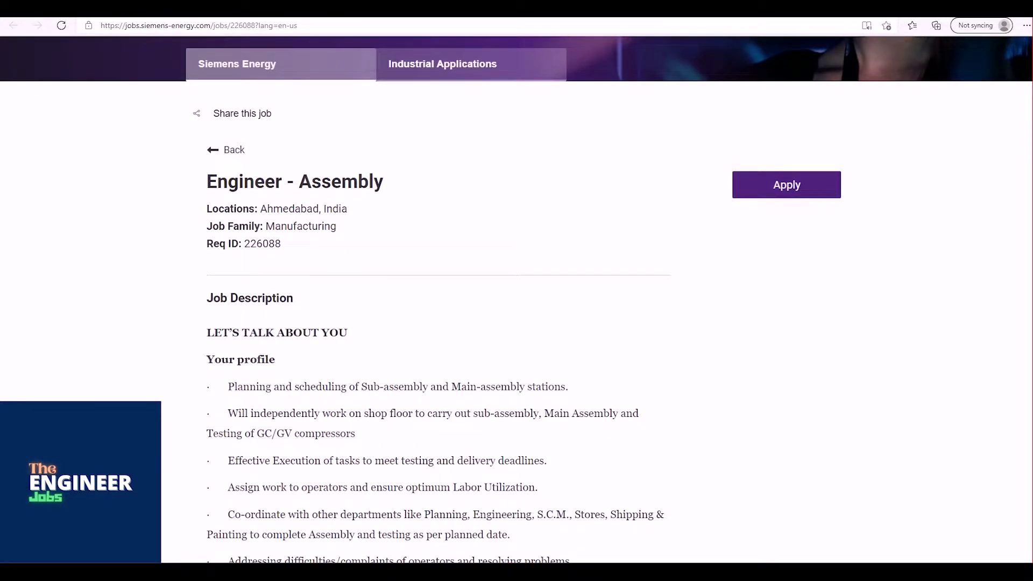
scroll(516, 302, "down", 1)
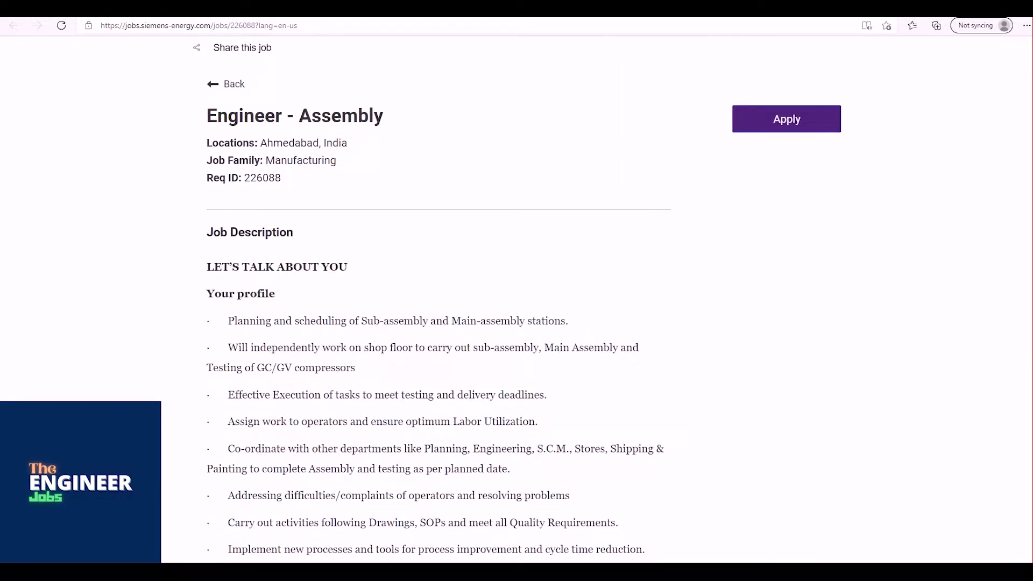
scroll(517, 302, "down", 1)
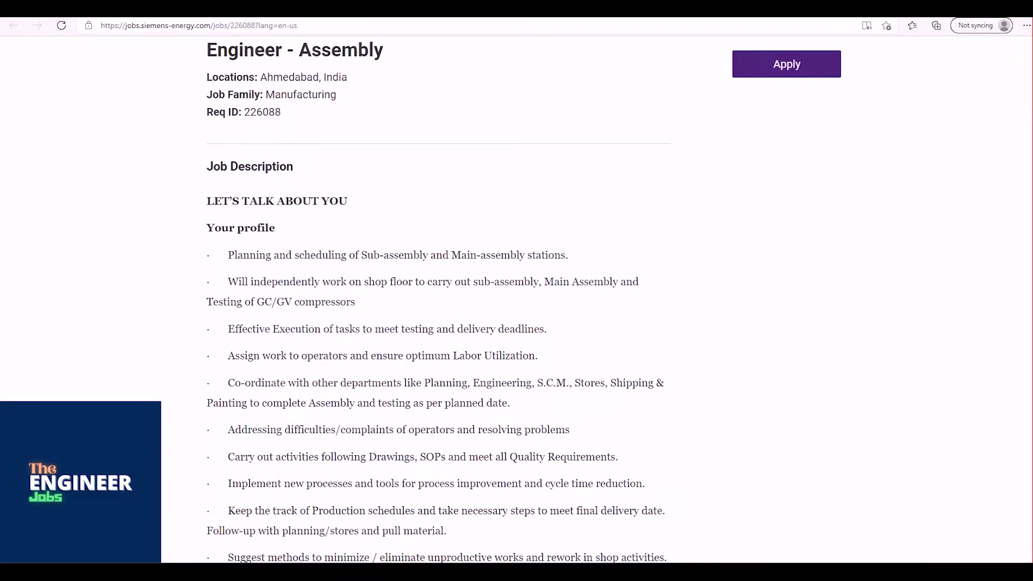
scroll(517, 302, "down", 1)
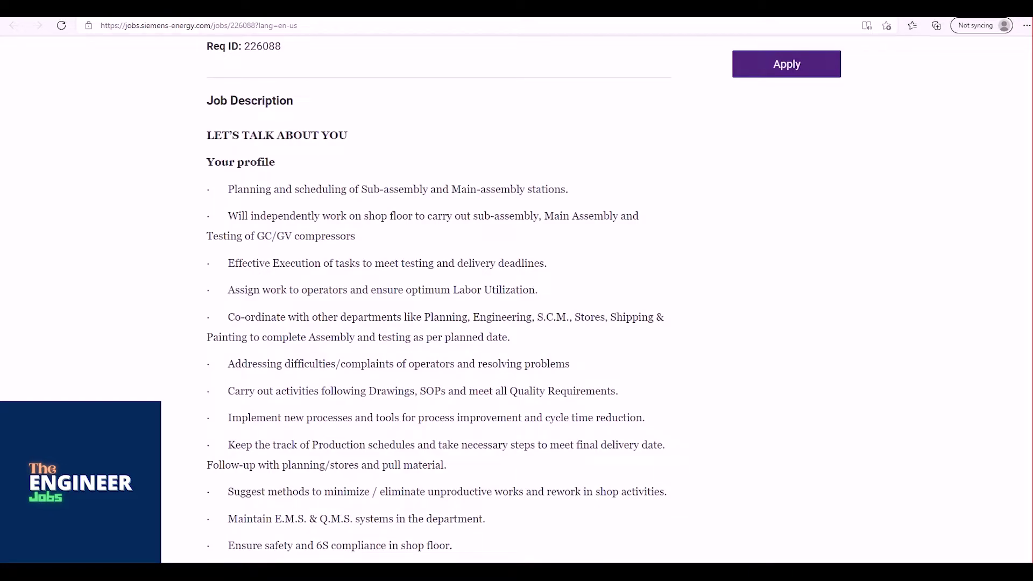
scroll(517, 302, "down", 1)
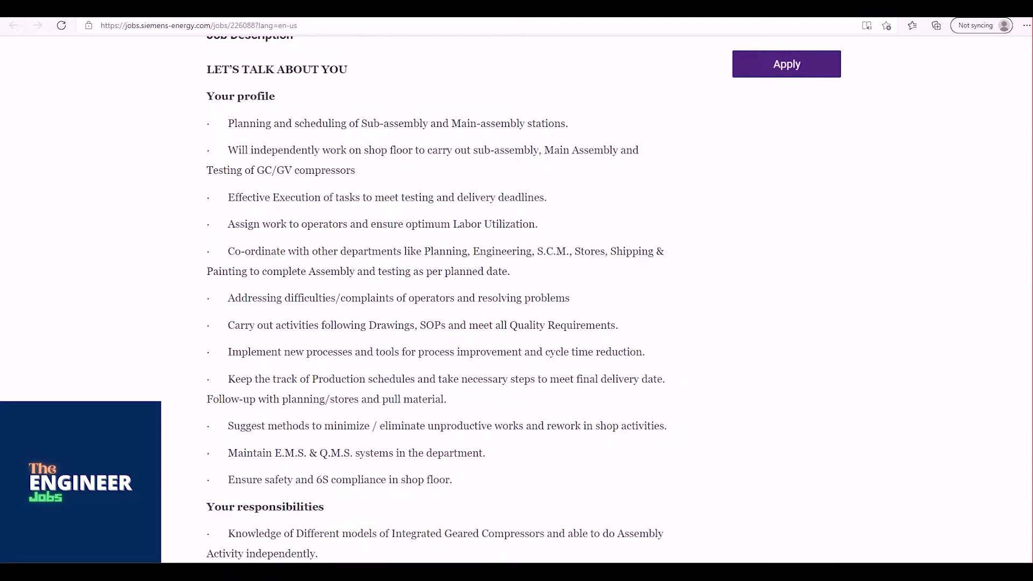
scroll(517, 302, "down", 1)
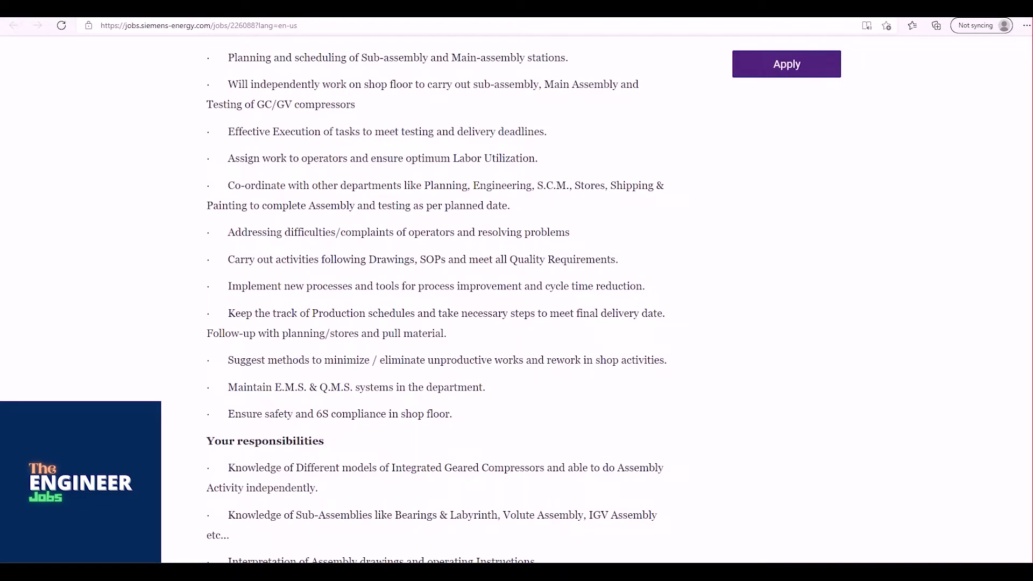
scroll(435, 303, "down", 1)
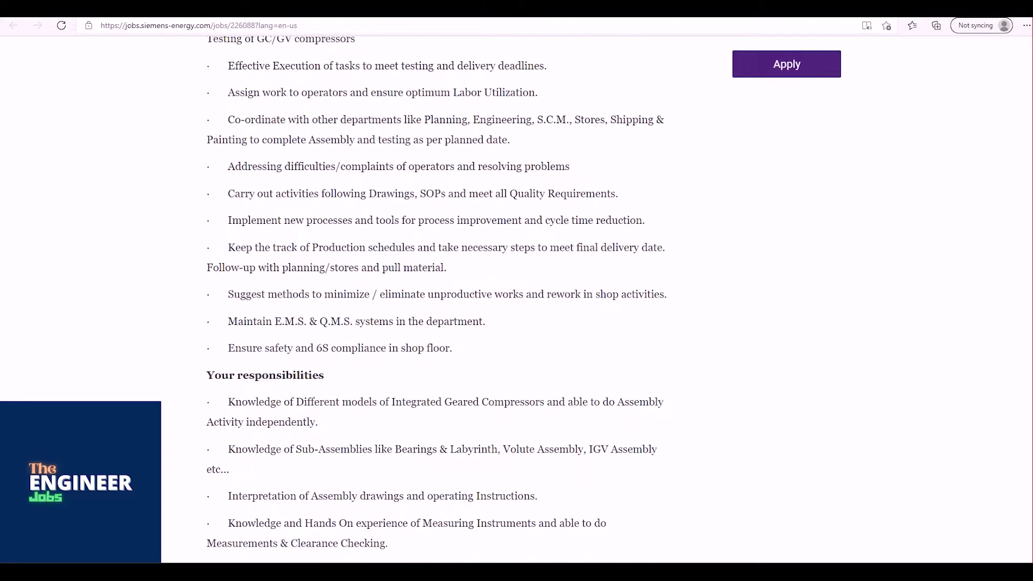
scroll(436, 303, "down", 1)
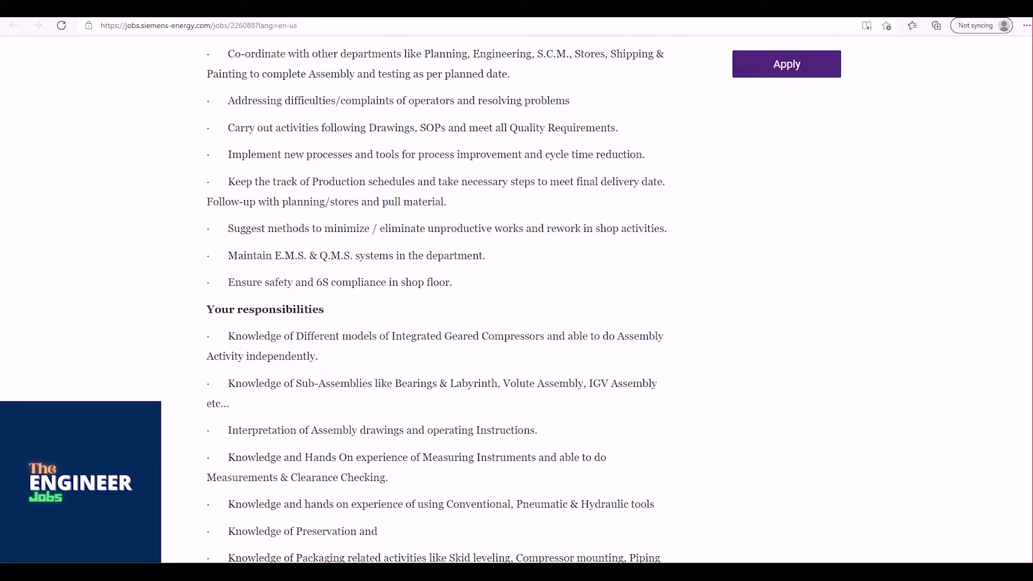
scroll(436, 306, "down", 1)
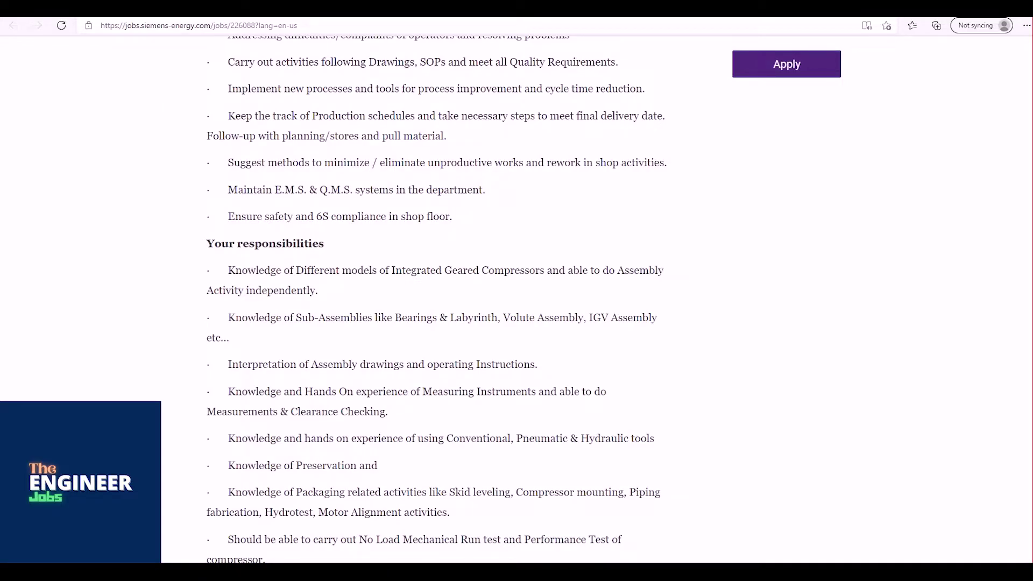
scroll(436, 299, "down", 1)
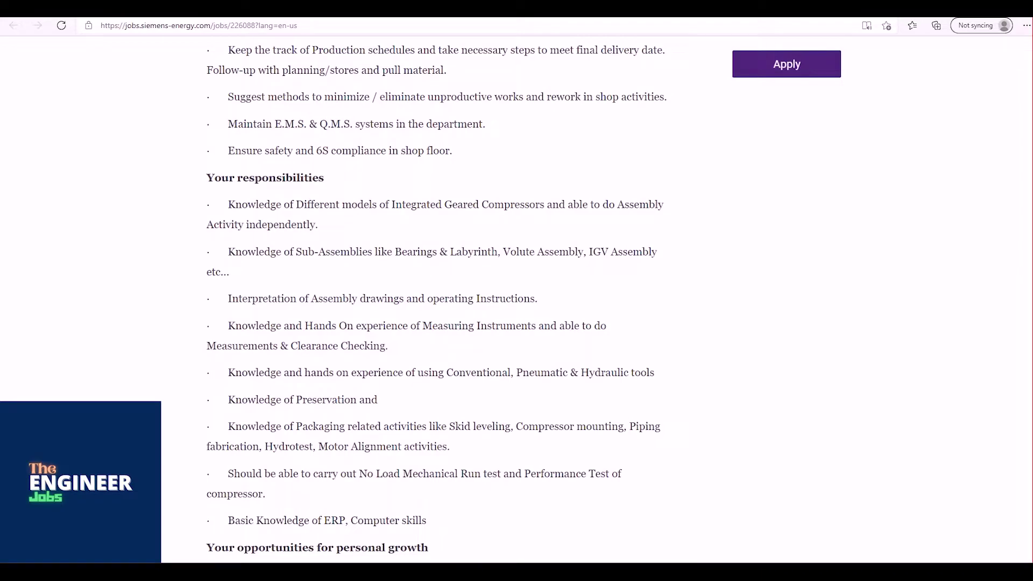
scroll(437, 304, "down", 1)
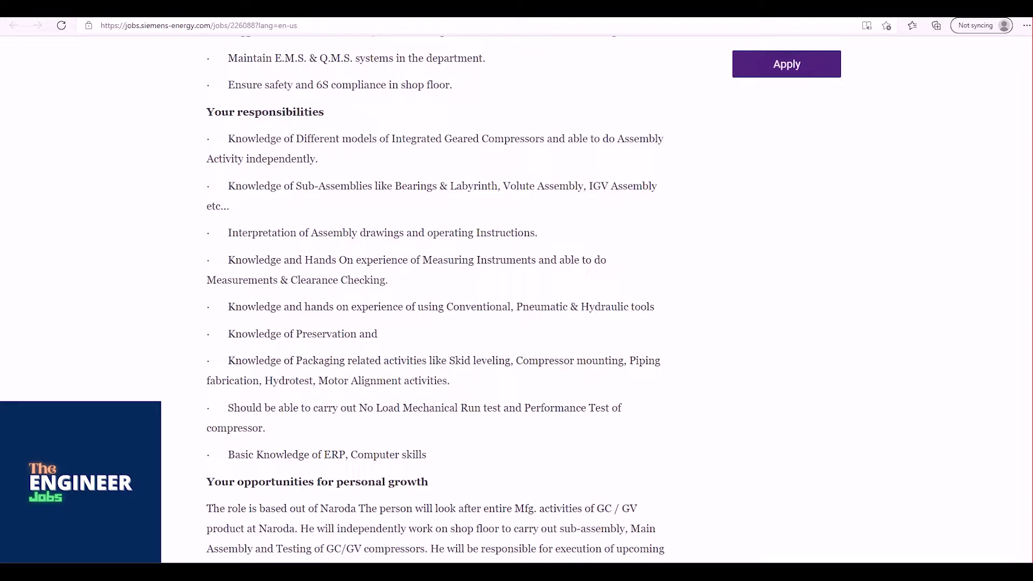
scroll(436, 300, "down", 1)
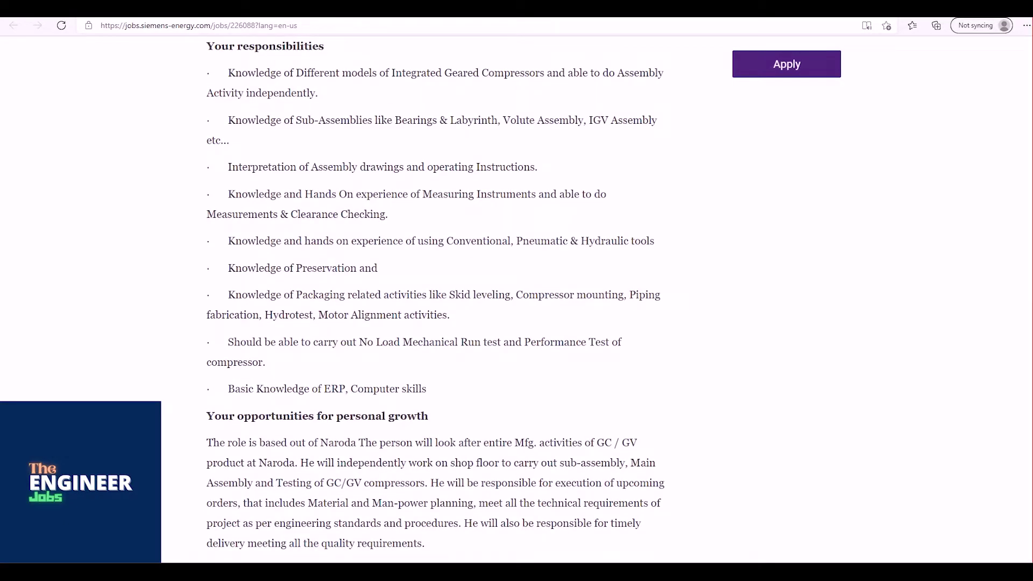
scroll(437, 299, "down", 1)
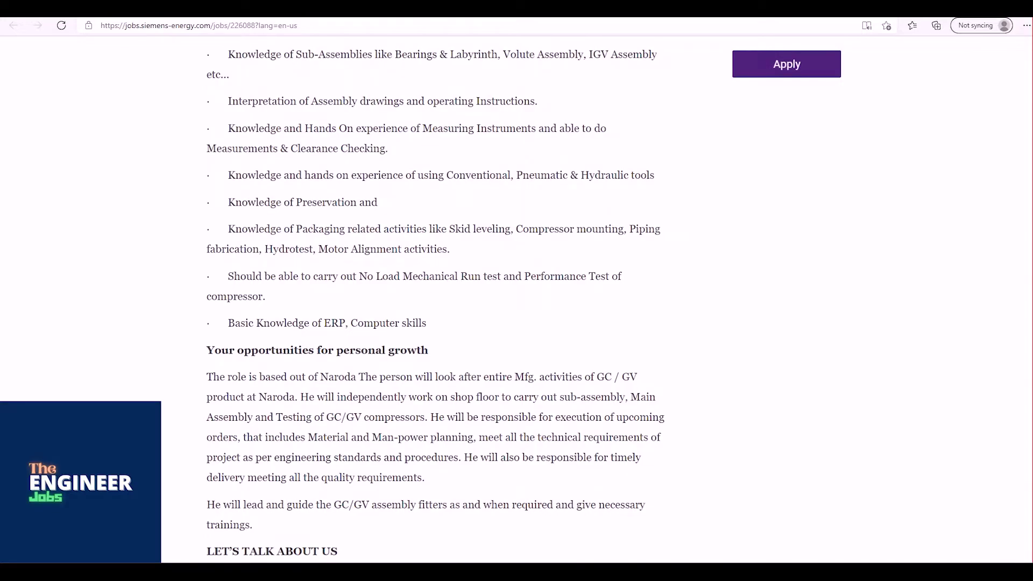
scroll(436, 300, "down", 1)
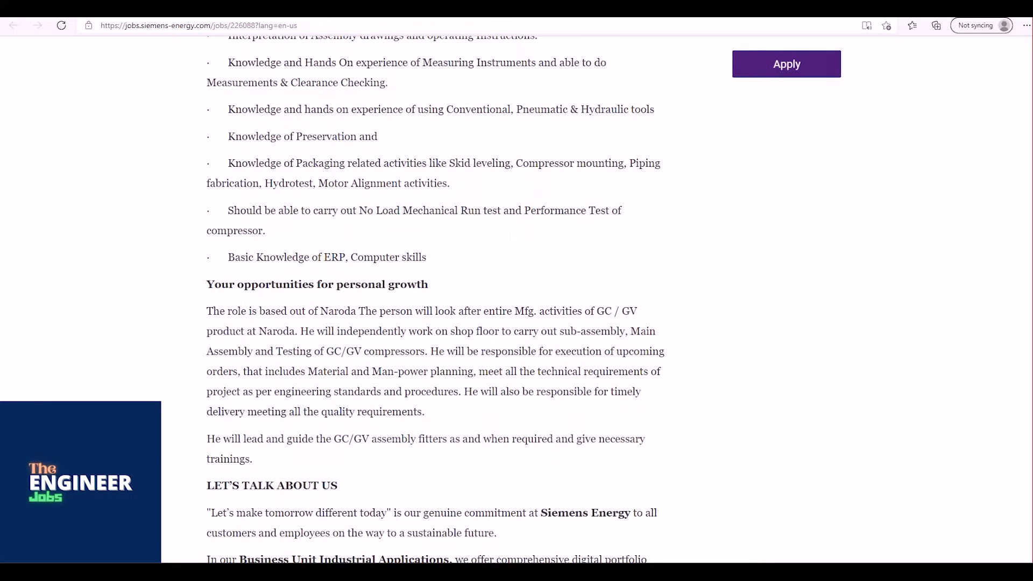
scroll(436, 300, "down", 1)
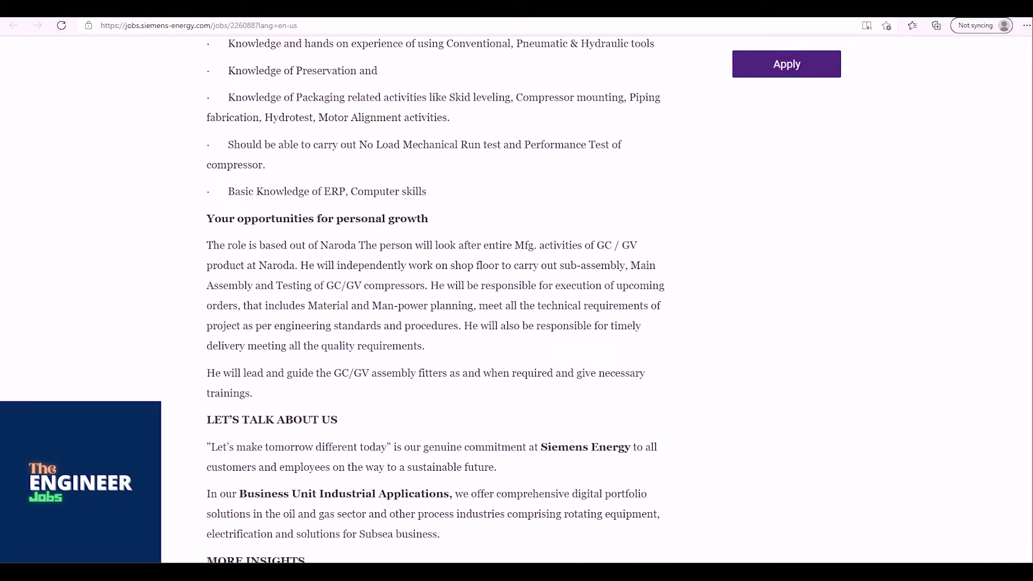
scroll(435, 299, "down", 1)
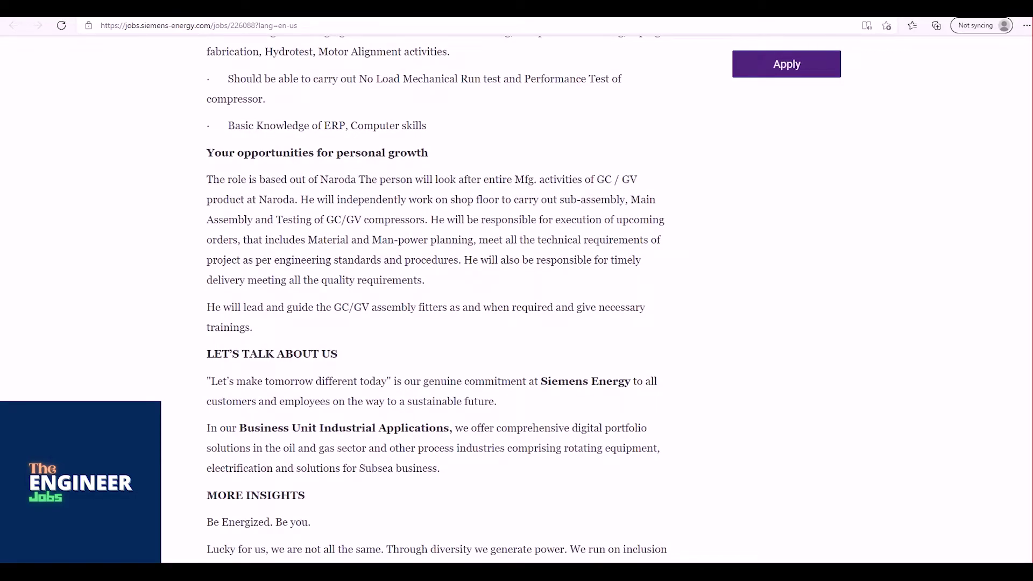
scroll(436, 299, "down", 1)
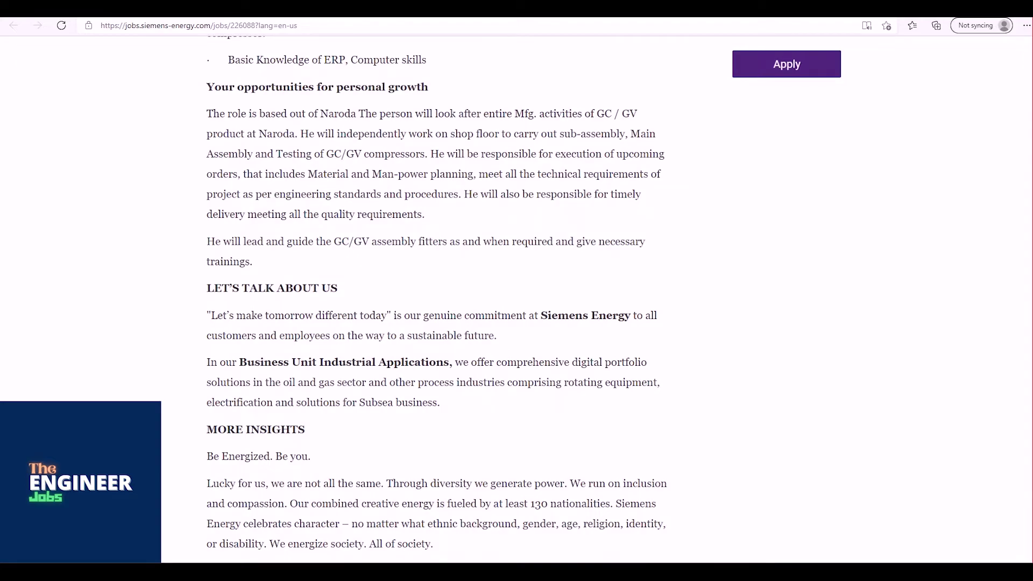
scroll(436, 299, "down", 1)
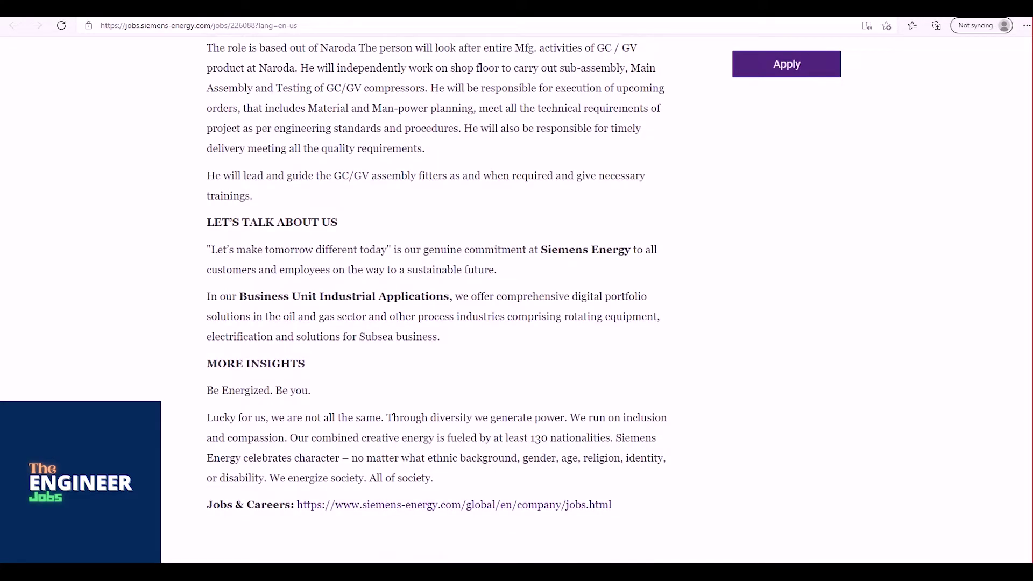
scroll(435, 299, "down", 1)
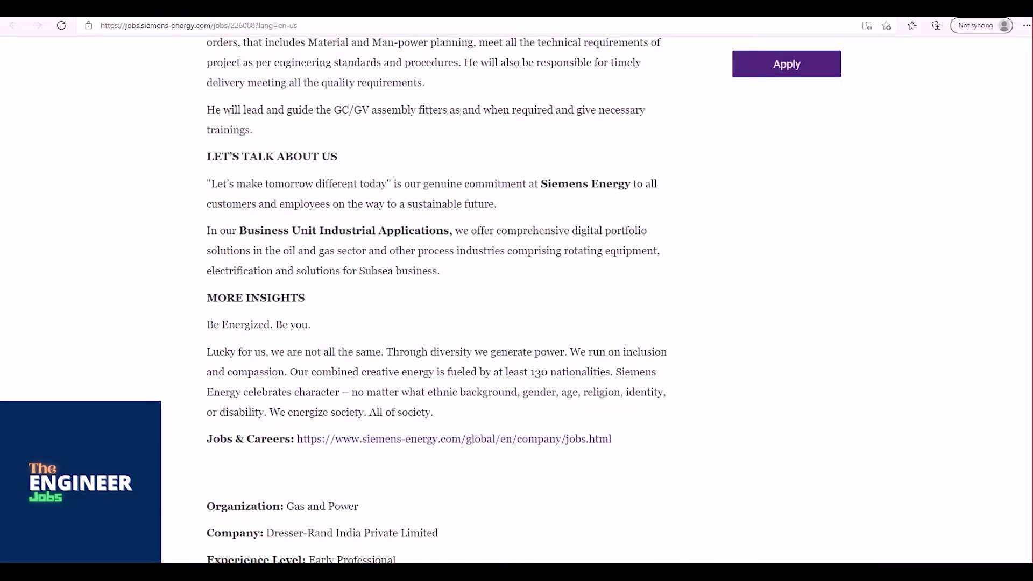
scroll(436, 299, "down", 1)
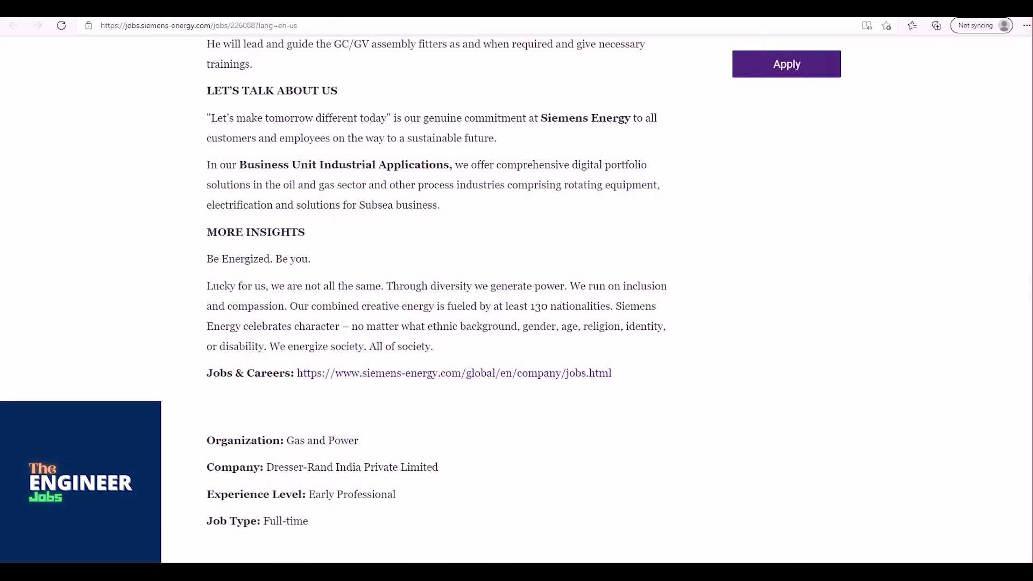
scroll(517, 299, "down", 1)
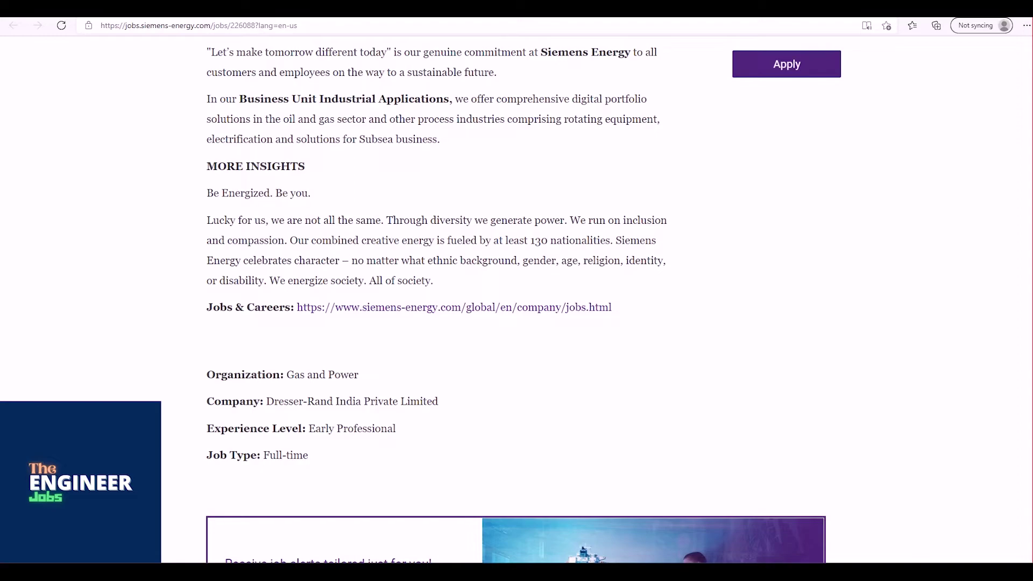
scroll(517, 304, "down", 1)
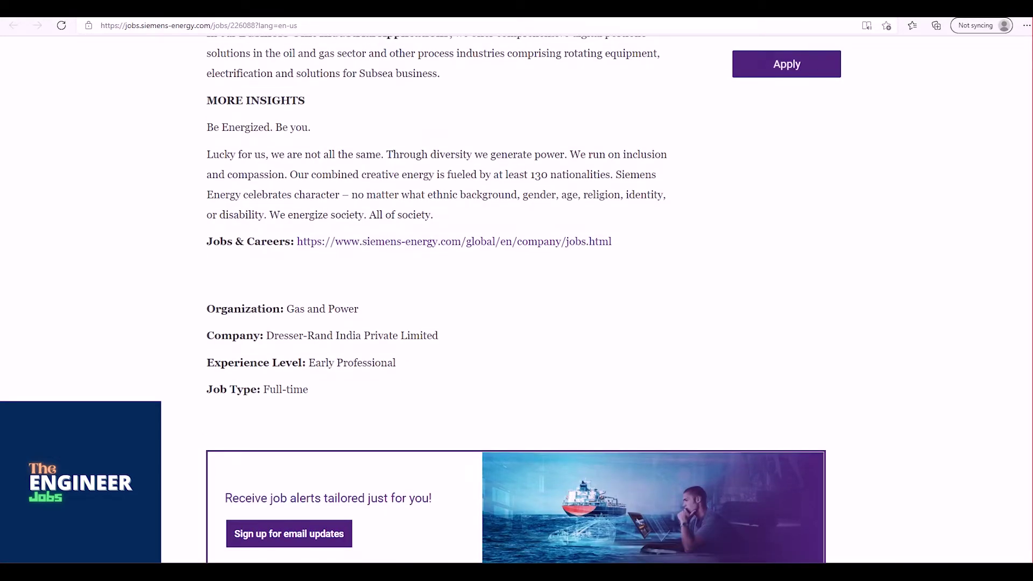
scroll(517, 298, "down", 1)
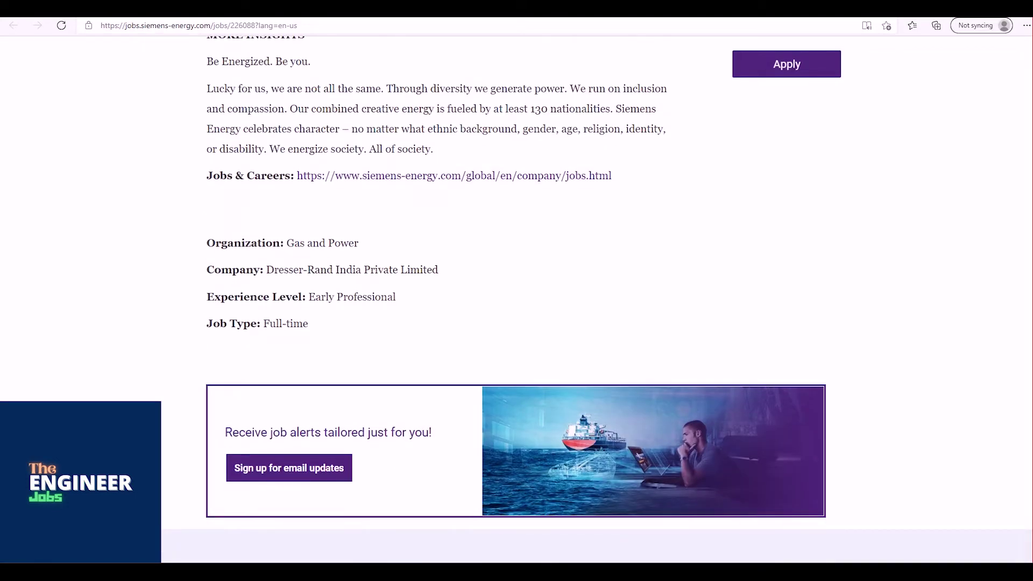
scroll(517, 299, "down", 1)
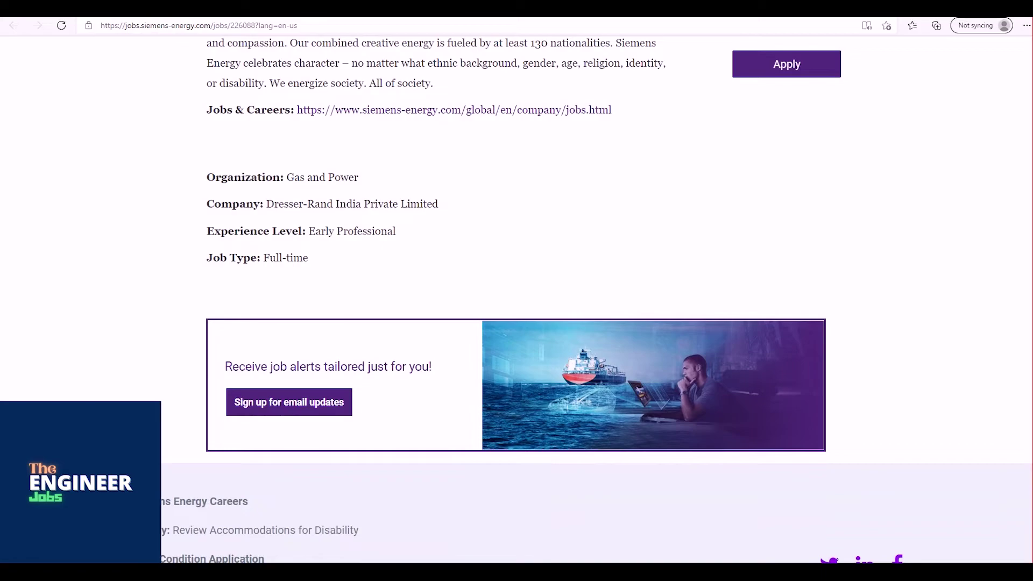
scroll(516, 298, "down", 1)
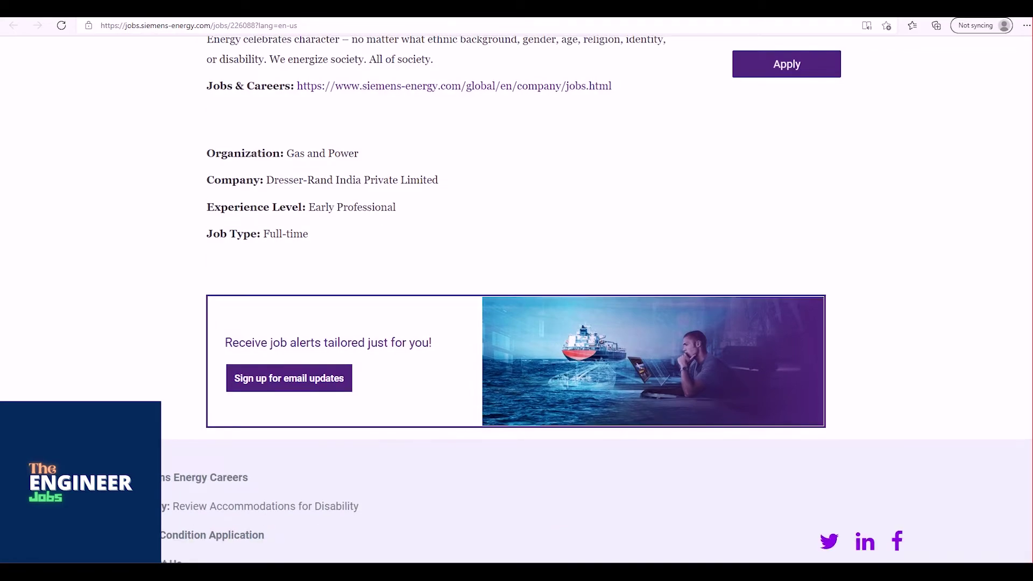